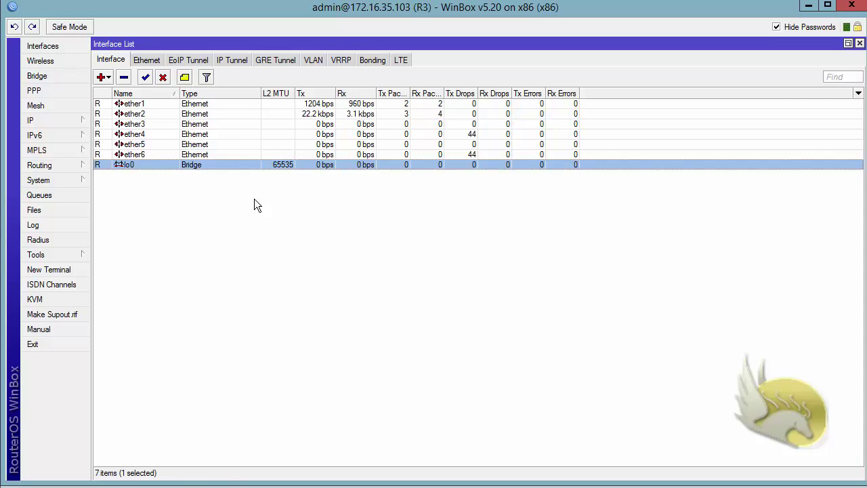
Add a GRE tunnel on R3 with local address 3.3.3.3 and remote address 4.4.4.4.
click(106, 78)
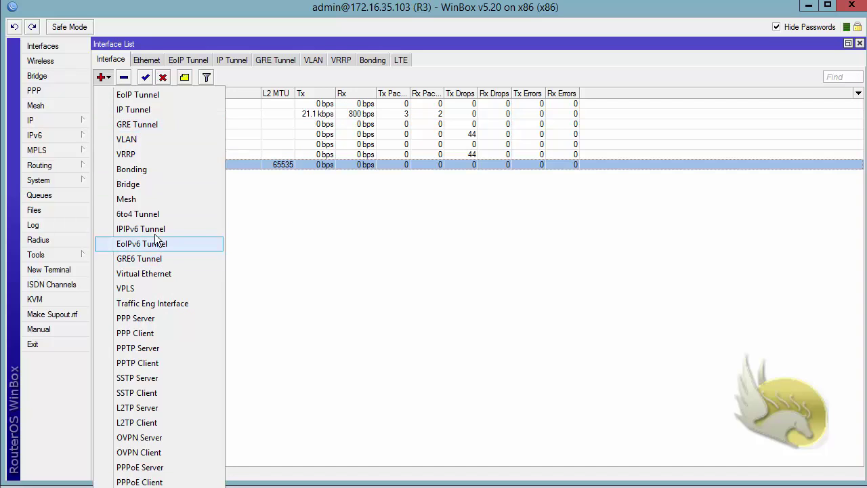
click(140, 125)
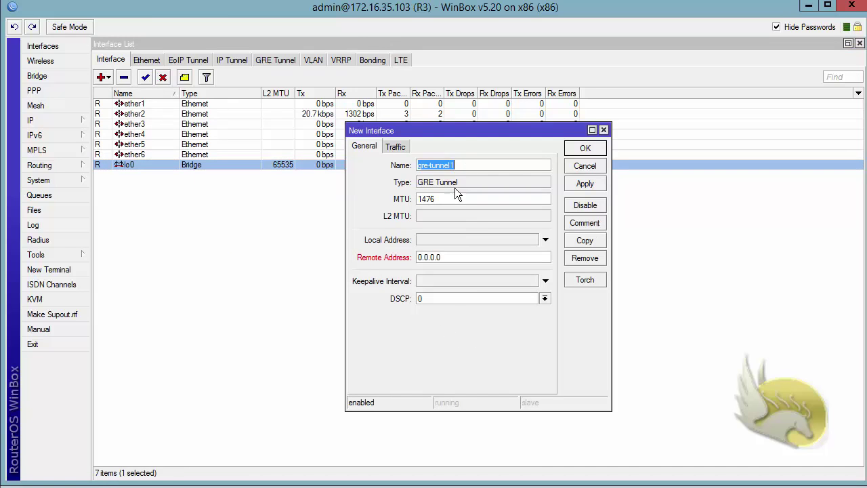
click(429, 242)
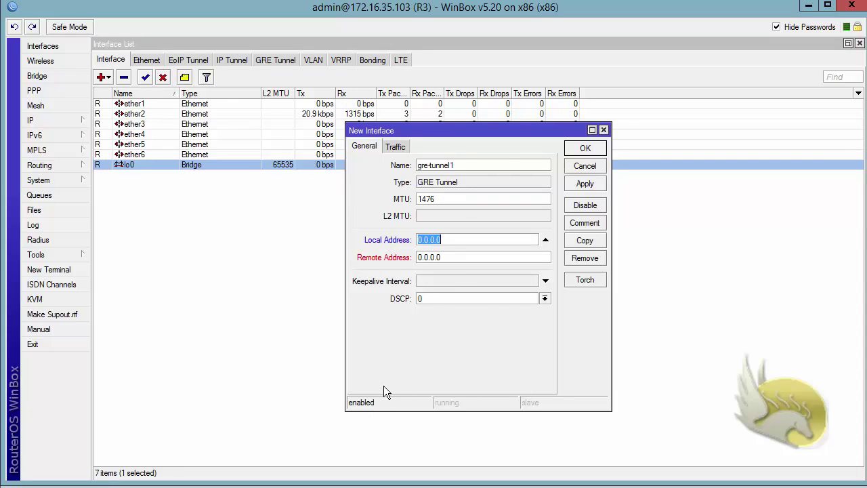
text(3.3.3.3)
click(450, 257)
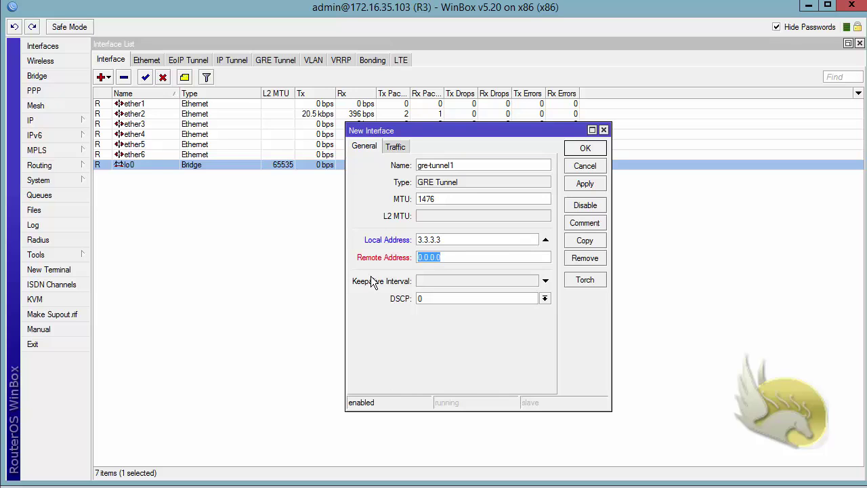
text(4.4.4.4)
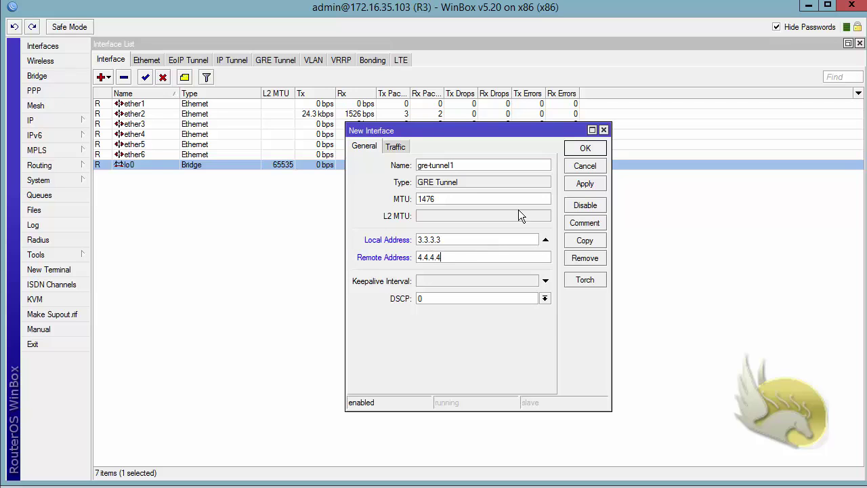
click(586, 148)
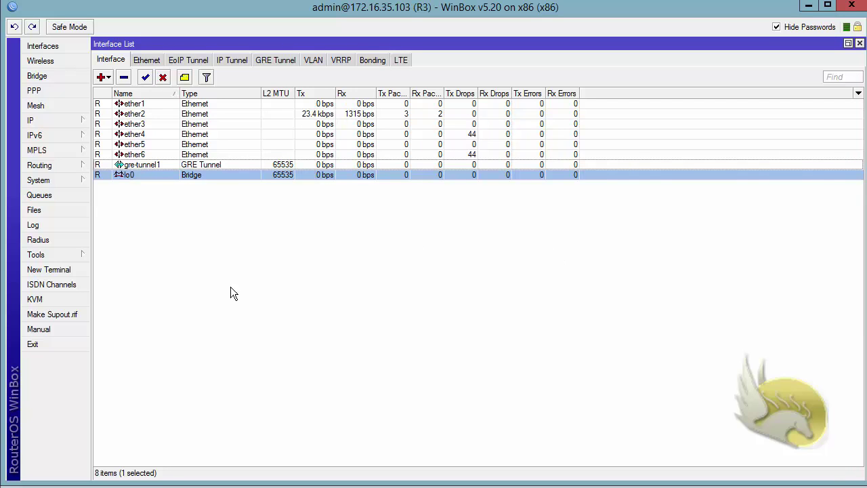
Add IPv6 address 2001:34::3/64 on R3.
click(72, 137)
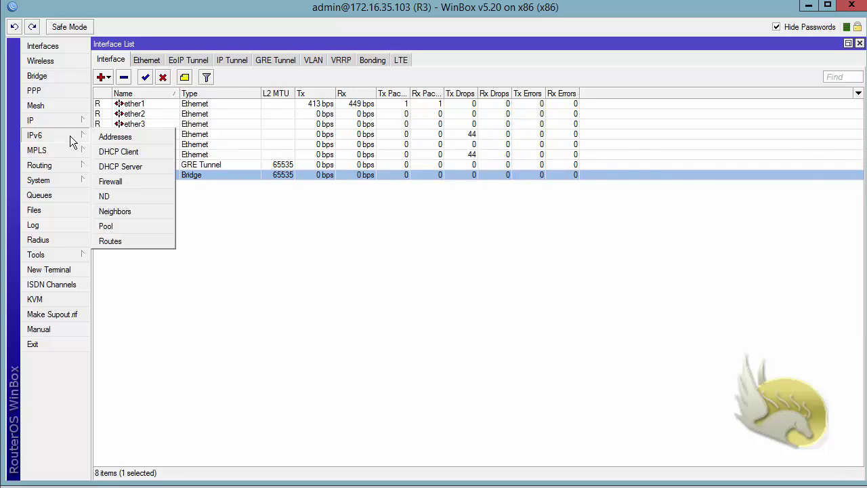
click(109, 137)
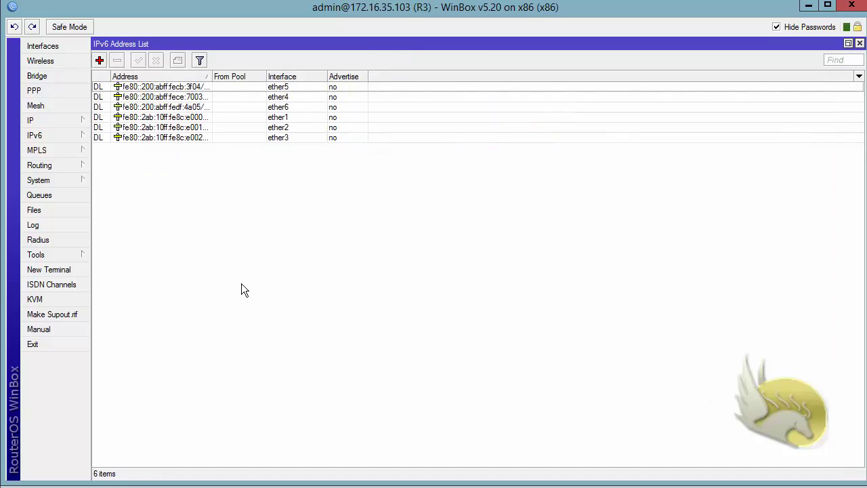
click(100, 60)
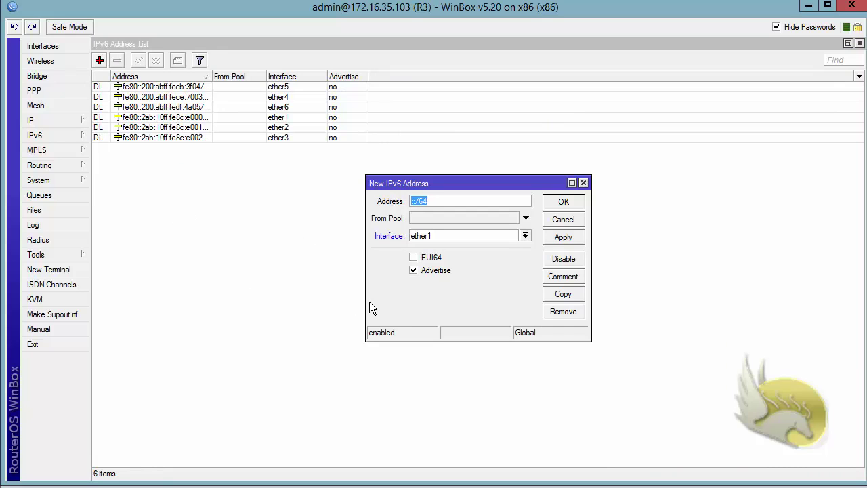
text(2001:34::3/64)
click(561, 203)
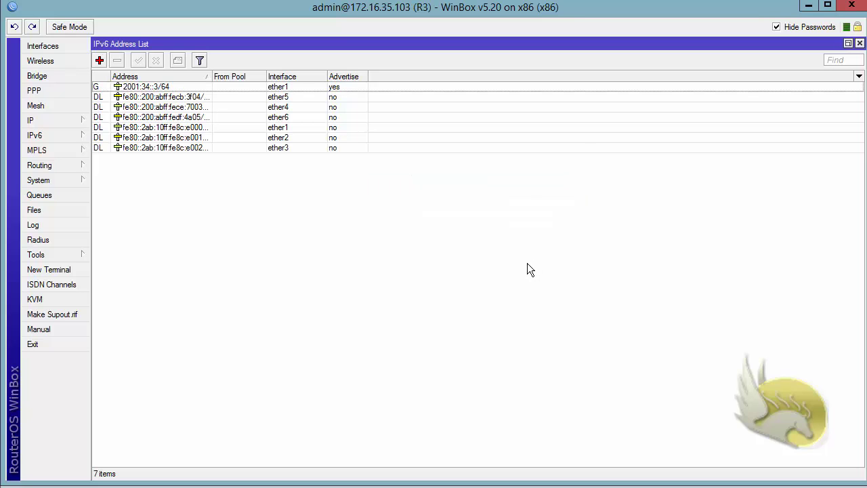
Add IPv6 address 2001:3:3::3/64 on ether6 of R3.
click(290, 121)
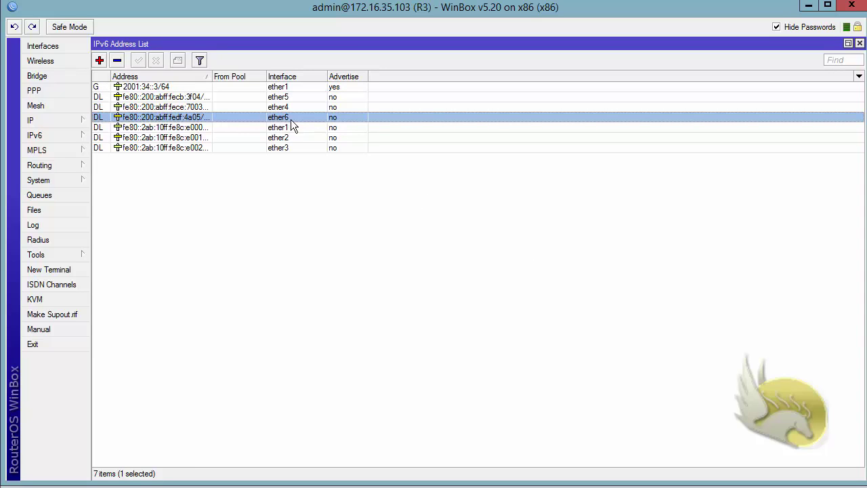
click(100, 61)
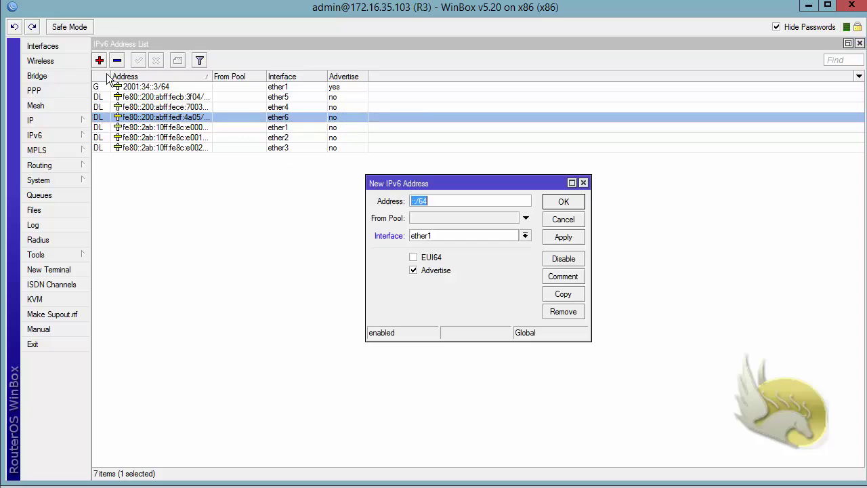
click(523, 236)
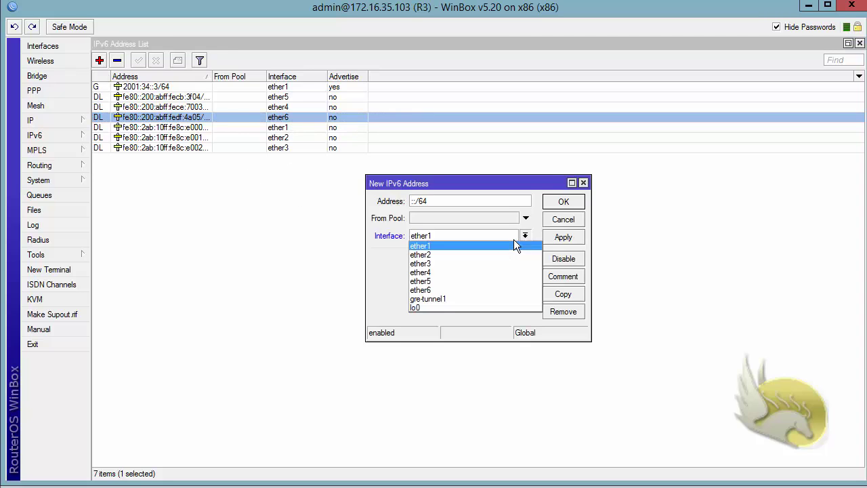
click(510, 290)
click(421, 201)
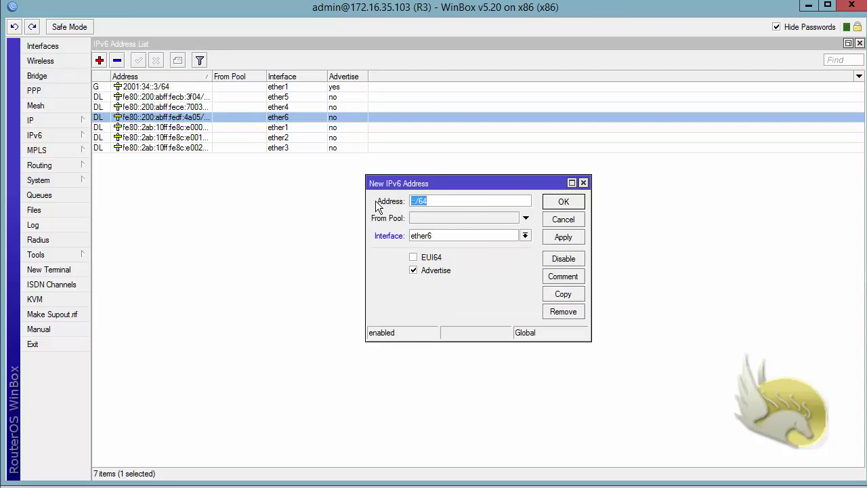
text(2001:3:3::3/64)
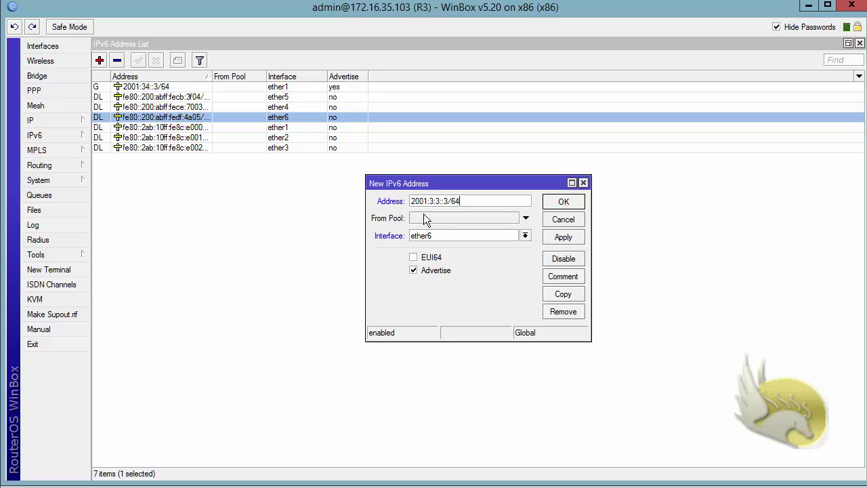
click(554, 203)
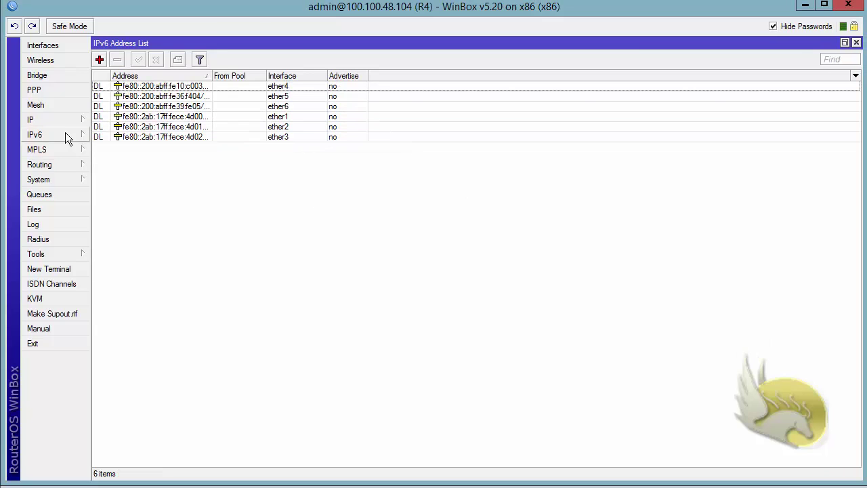
Create GRE tunnel gre-tunnel1 on R4 from local 4.4.4.4 to remote 3.3.3.3.
click(62, 47)
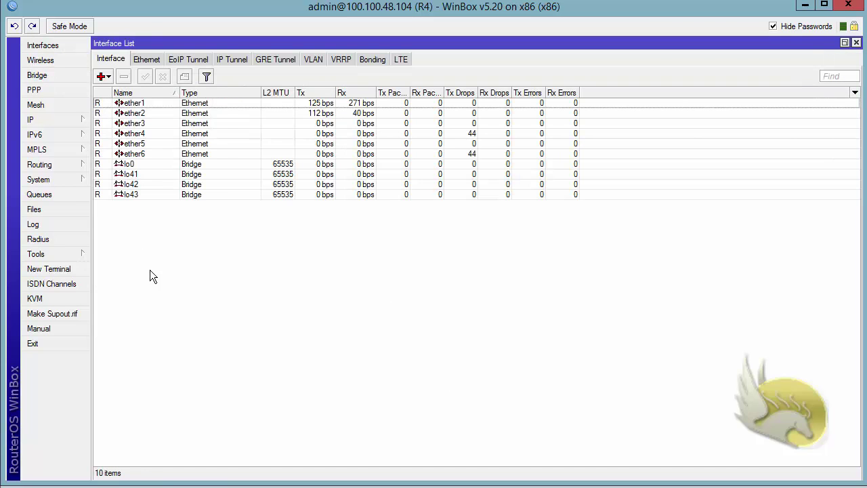
click(108, 76)
click(136, 124)
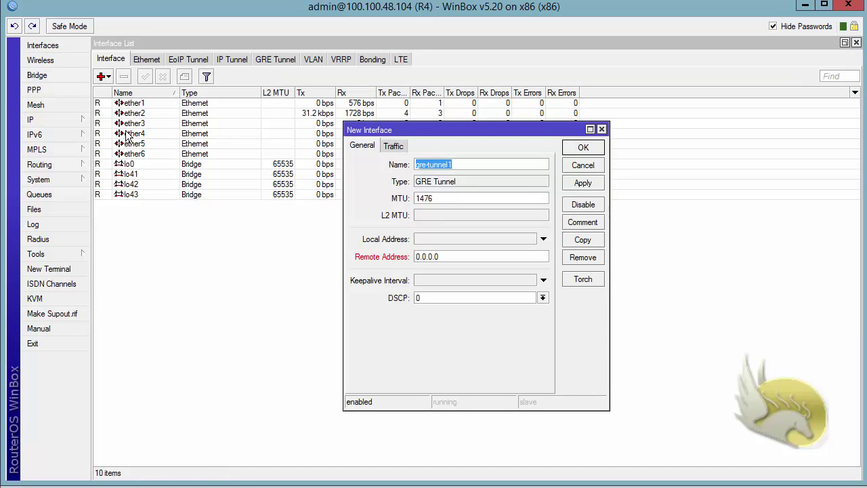
click(448, 239)
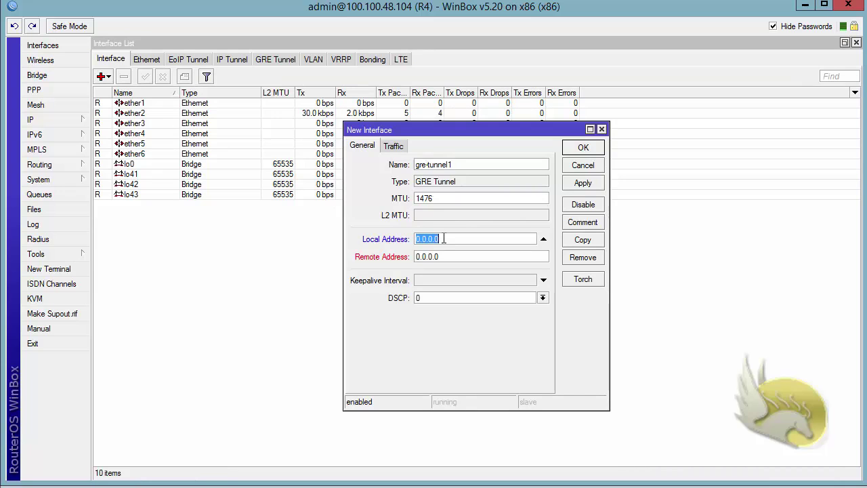
text(4.4.4.4)
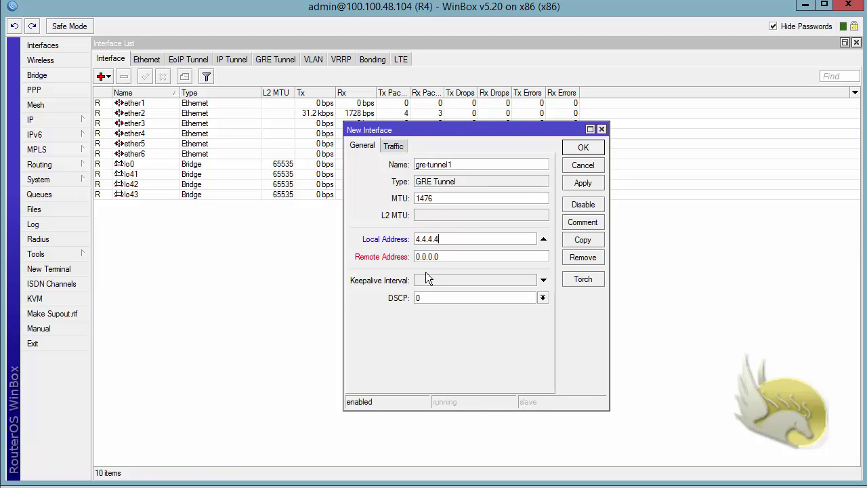
click(439, 257)
text(3.3.3.3)
click(571, 150)
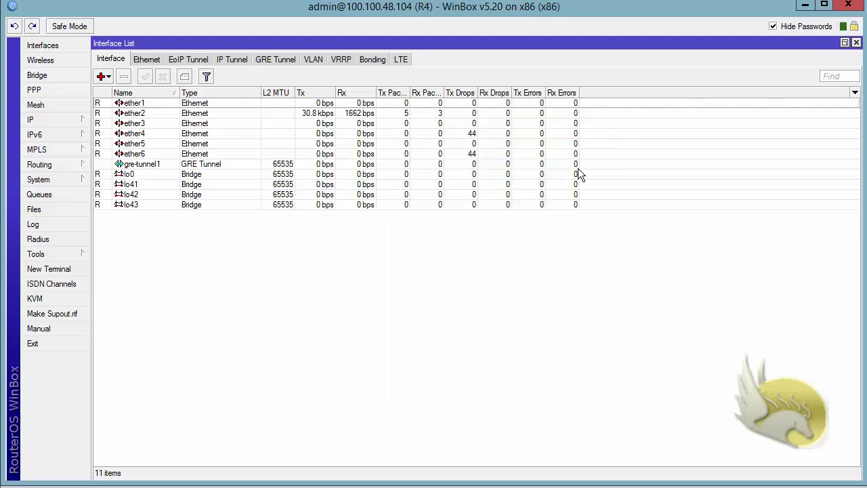
Add IPv6 address 2001:34::4/64 on R4's gre-tunnel1 interface.
click(65, 136)
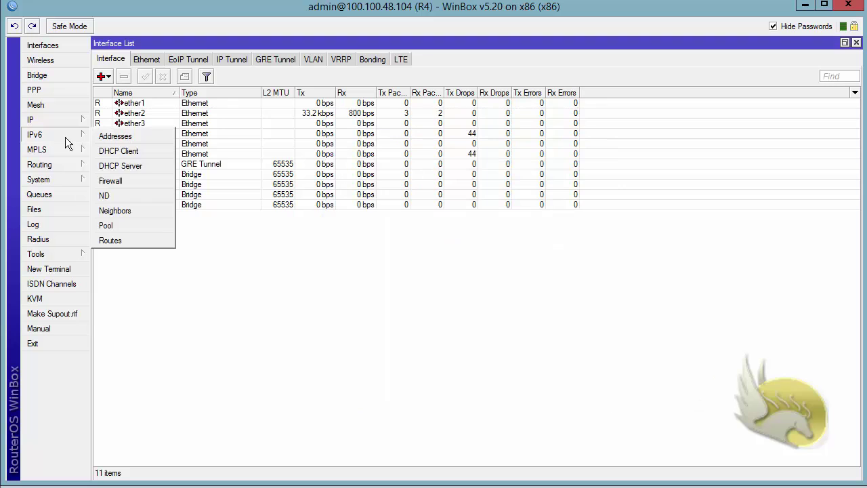
click(115, 137)
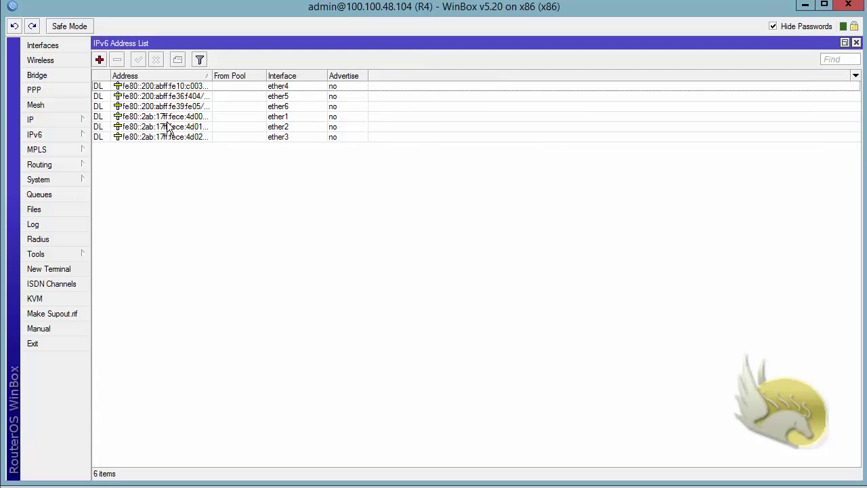
click(100, 59)
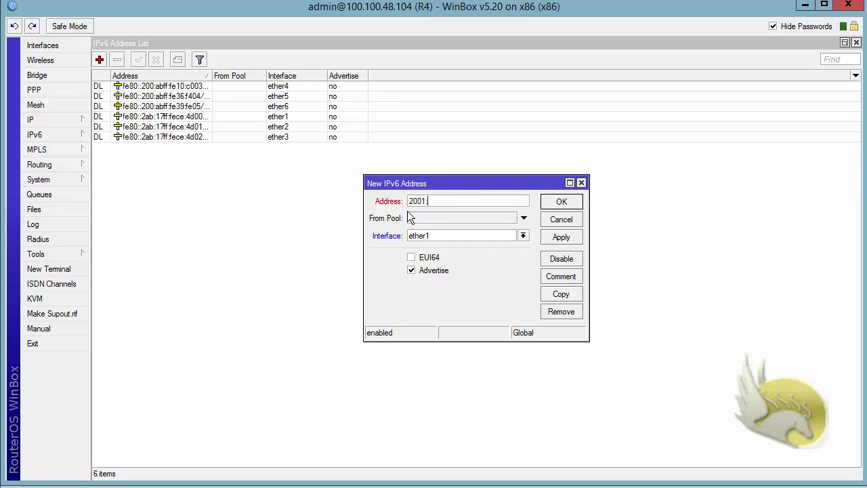
text(2001:34::4/64)
click(437, 236)
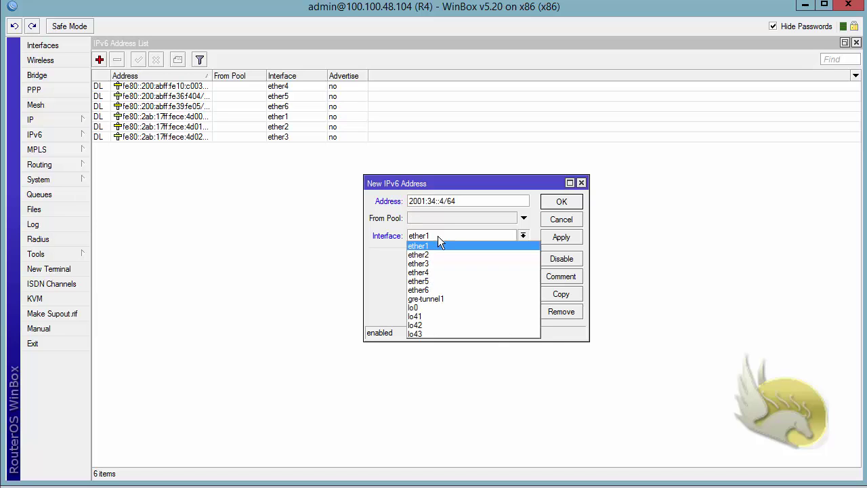
click(445, 299)
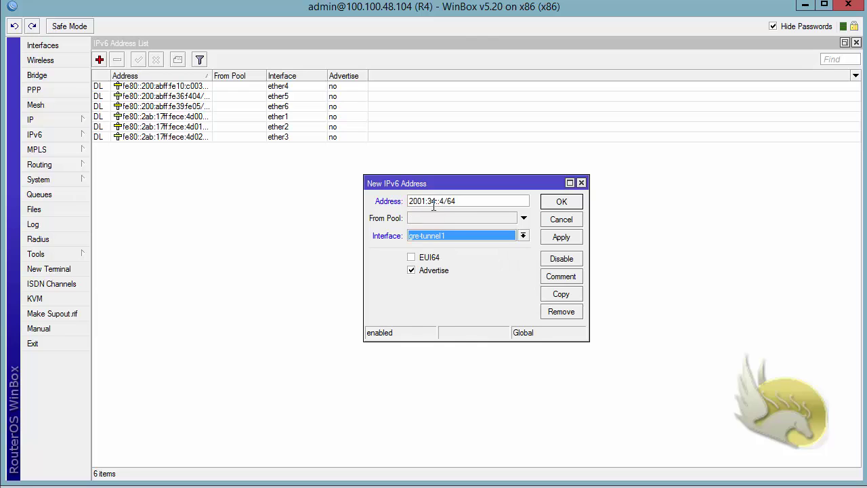
drag(444, 202, 351, 212)
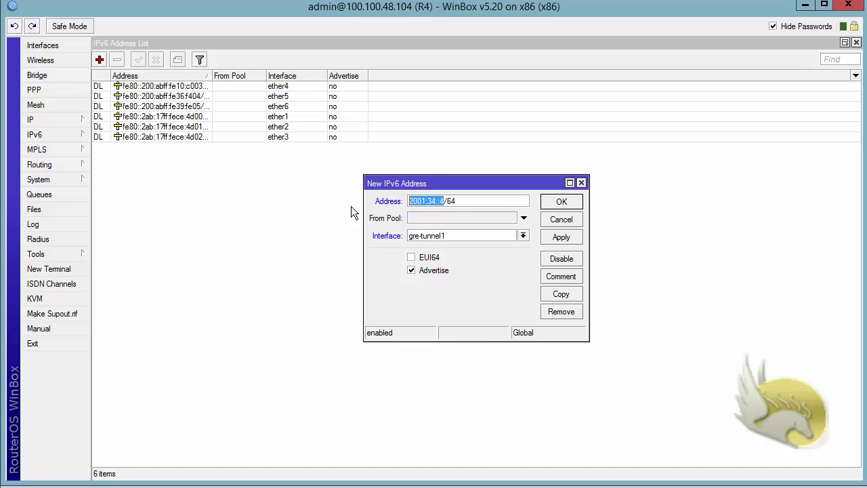
click(557, 203)
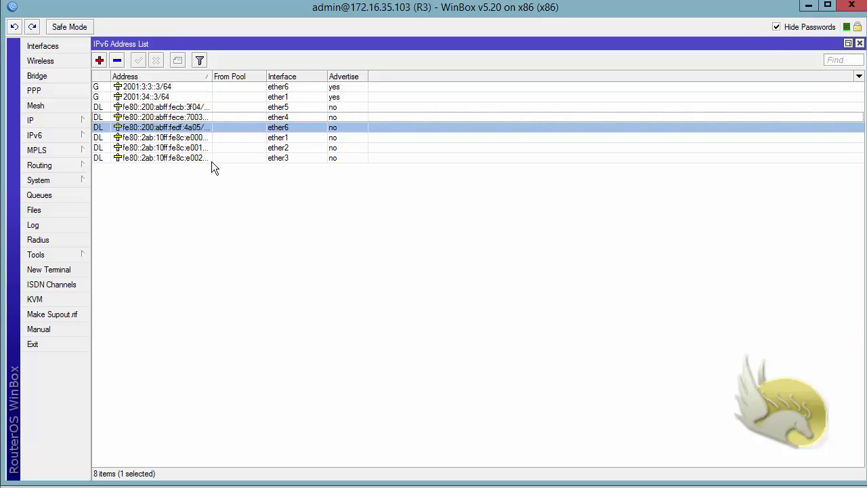
Move R3's address 2001:34::3/64 onto the gre-tunnel1 interface.
double_click(163, 100)
click(414, 237)
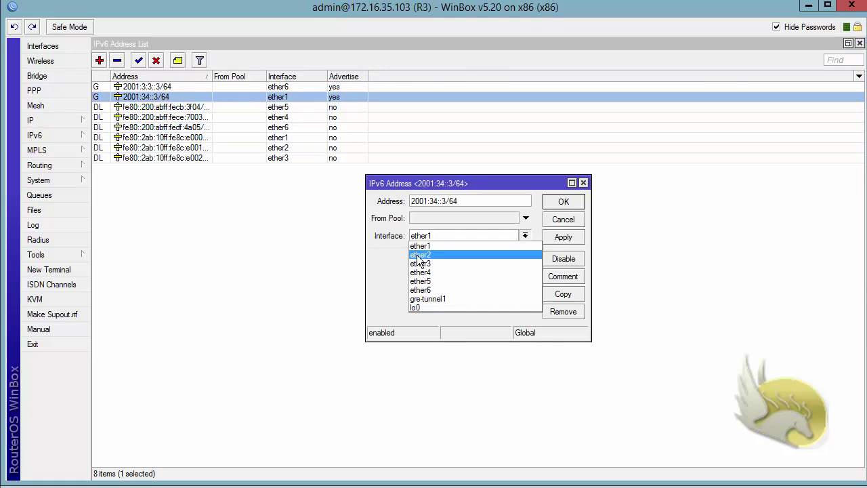
click(430, 305)
click(419, 239)
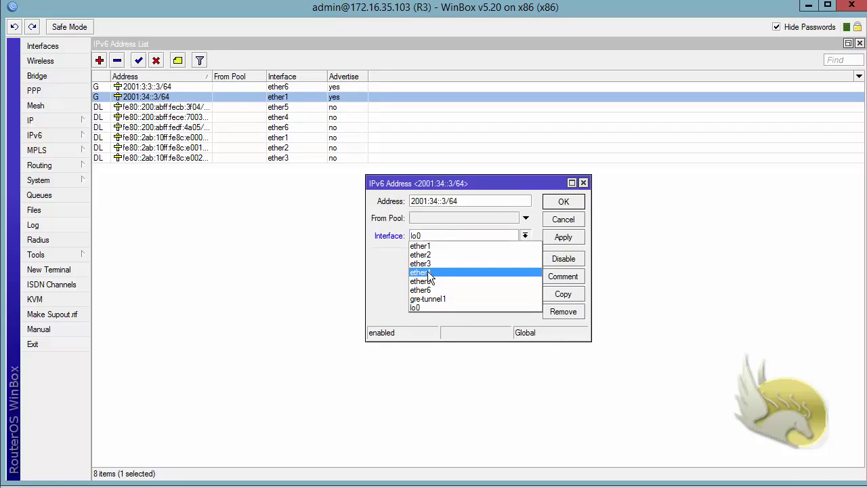
click(434, 299)
click(562, 202)
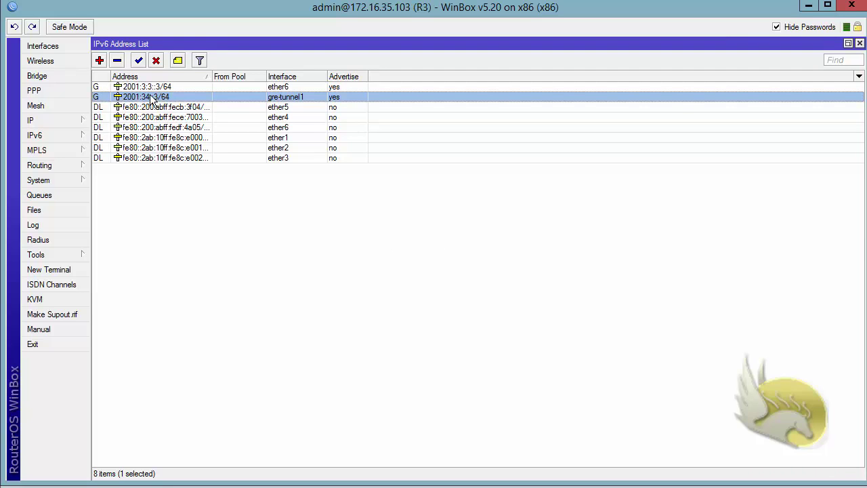
Ping 2001:34::4 from R3 to test the tunnel.
click(87, 250)
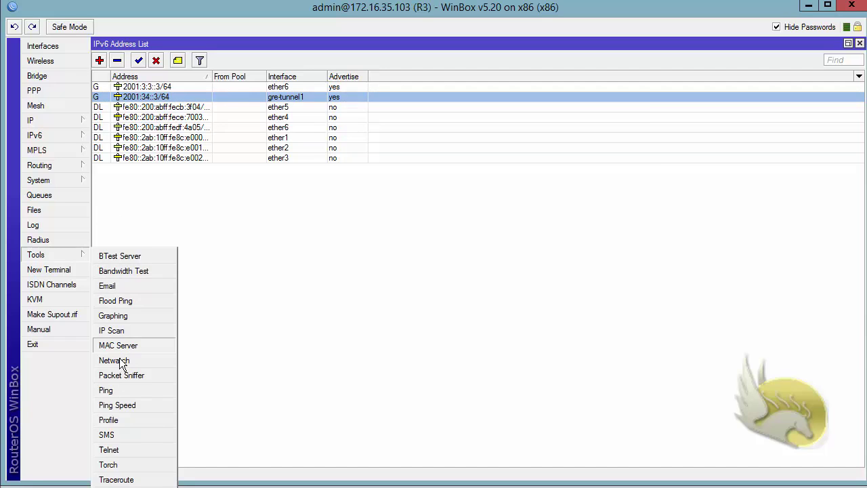
click(106, 390)
text(2001:34::4)
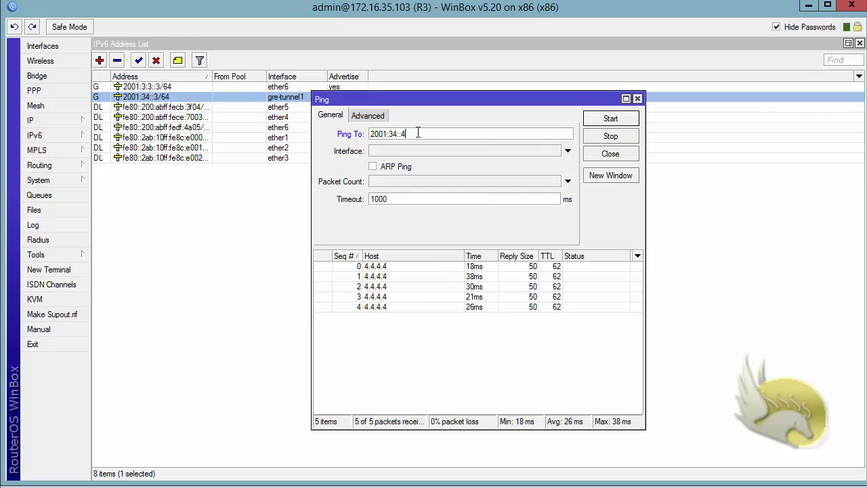
click(590, 122)
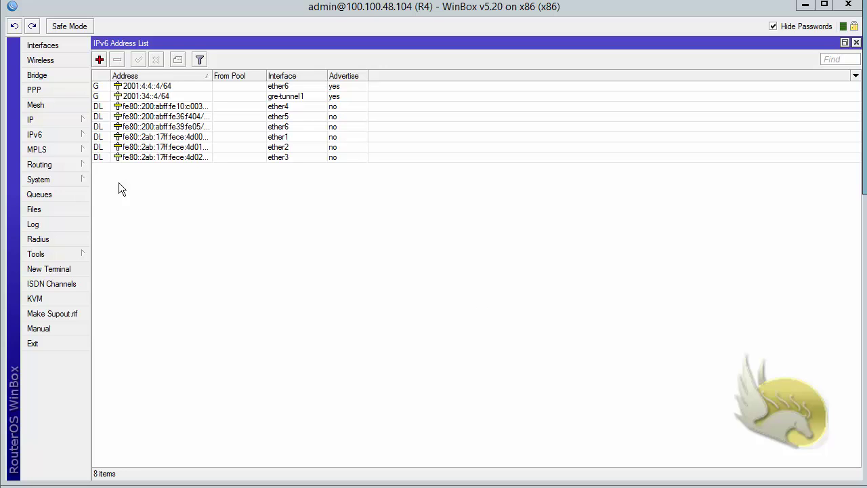
Add a static IPv6 route on R4 to 2001:3:3::/64 via gateway 2001:34::3.
mouse_move(64, 139)
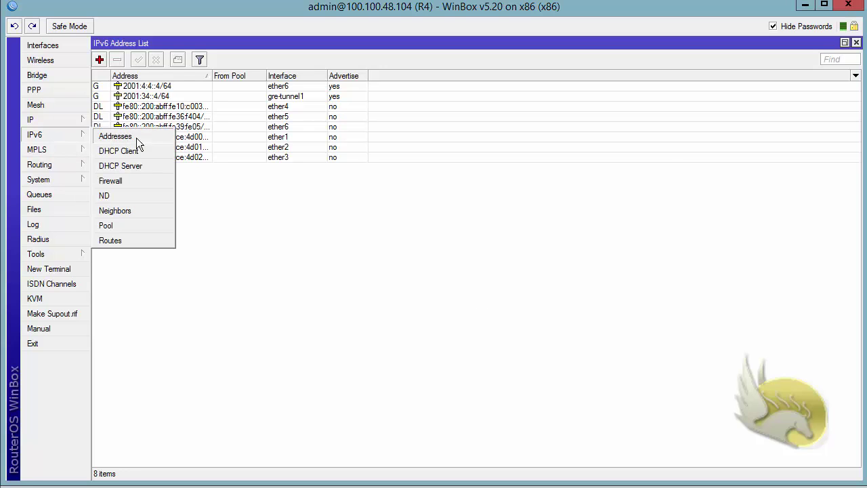
click(146, 238)
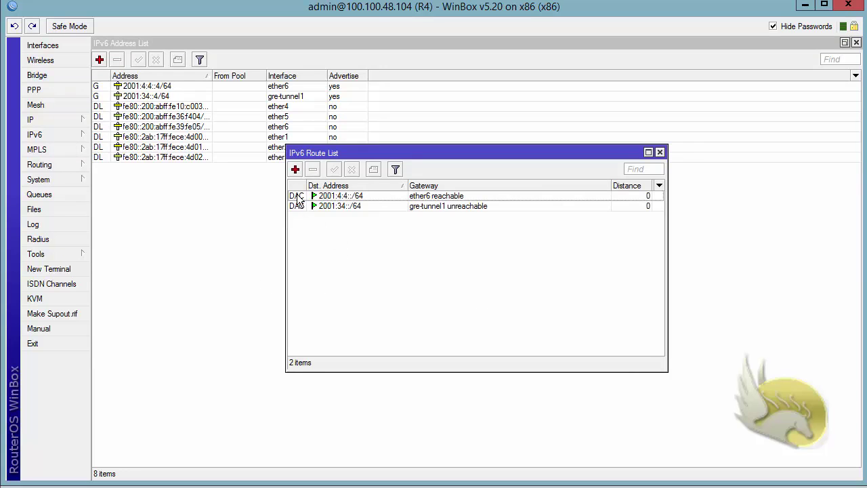
click(296, 170)
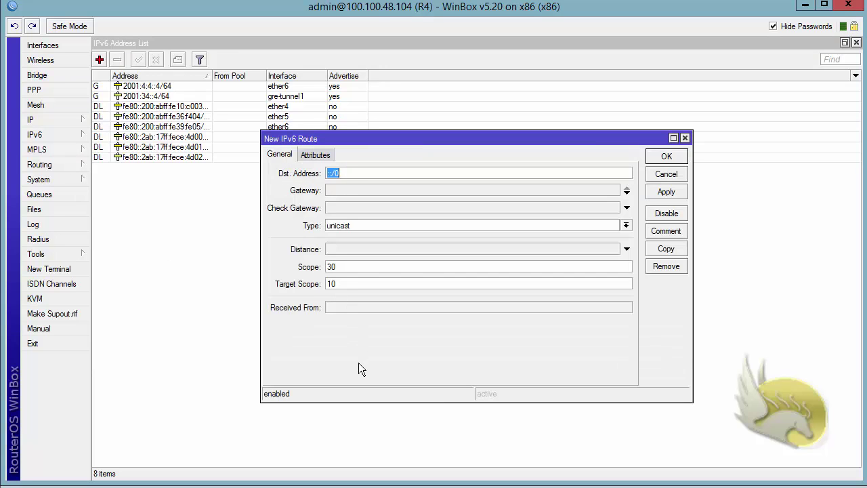
text(2001:)
text(3:3::/64)
click(335, 193)
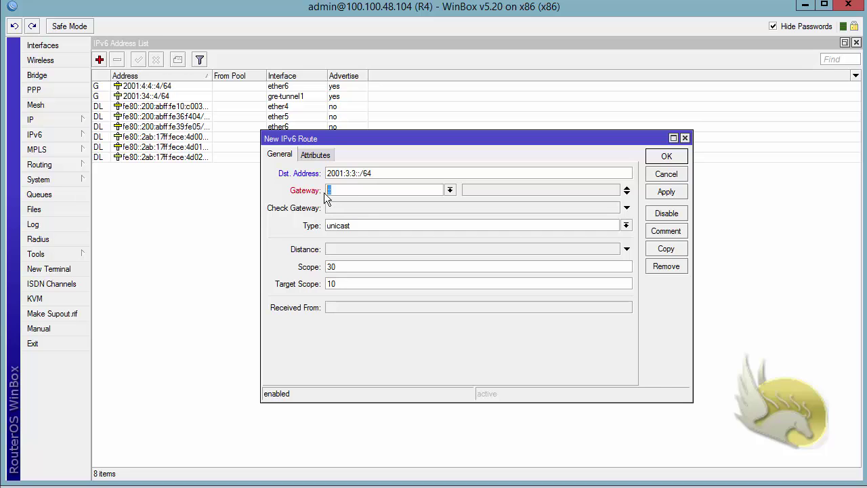
text(2001:32::3)
key(Left)
key(Left)
key(Left)
key(BackSpace)
text(4)
click(666, 156)
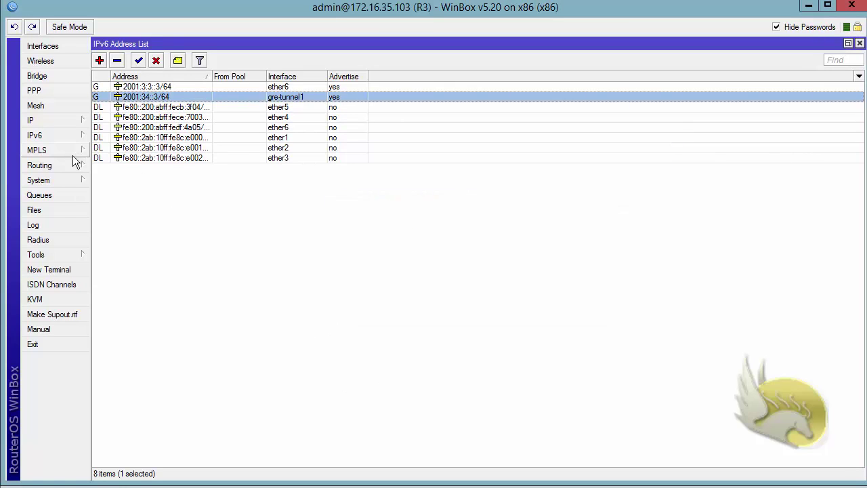
Add a static IPv6 route on R3 to 2001:4:4::/64 via gateway 2001:34::4.
click(54, 137)
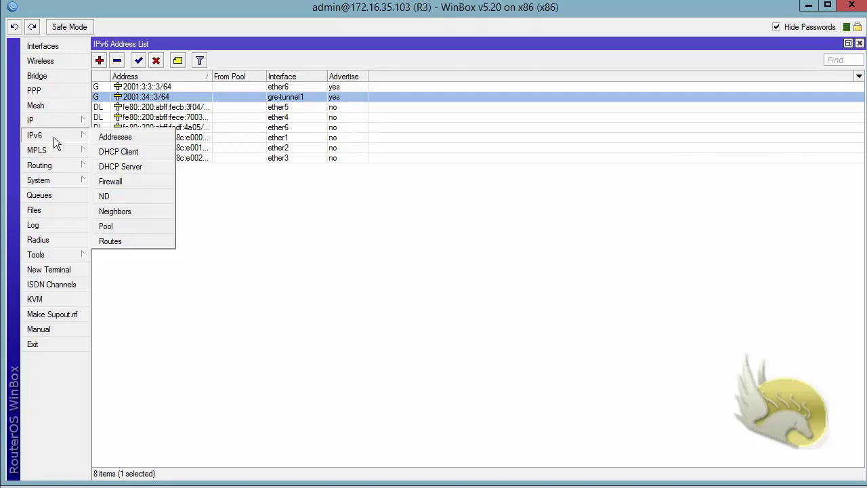
click(120, 239)
click(100, 61)
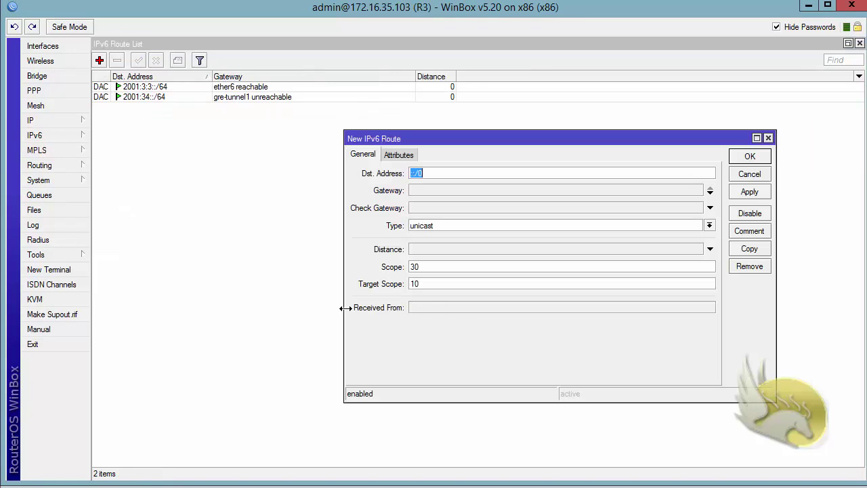
text(2001:4:4::/64)
click(424, 190)
text(2)
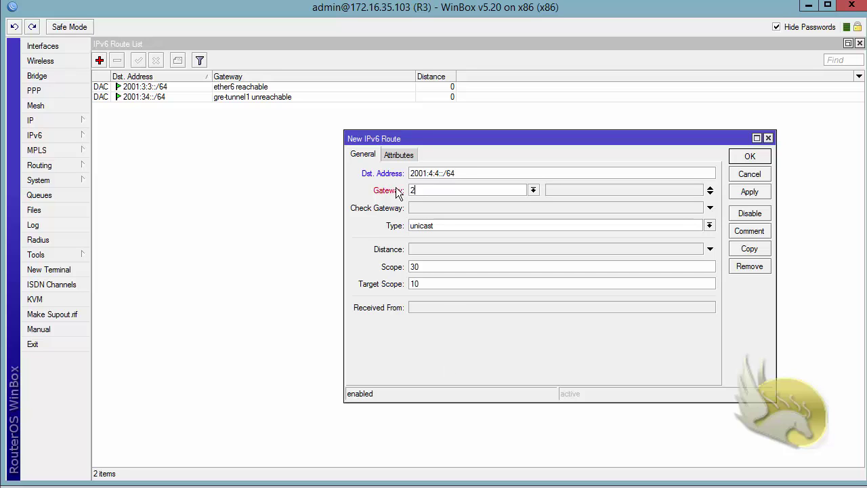
text(001:34::4)
click(738, 158)
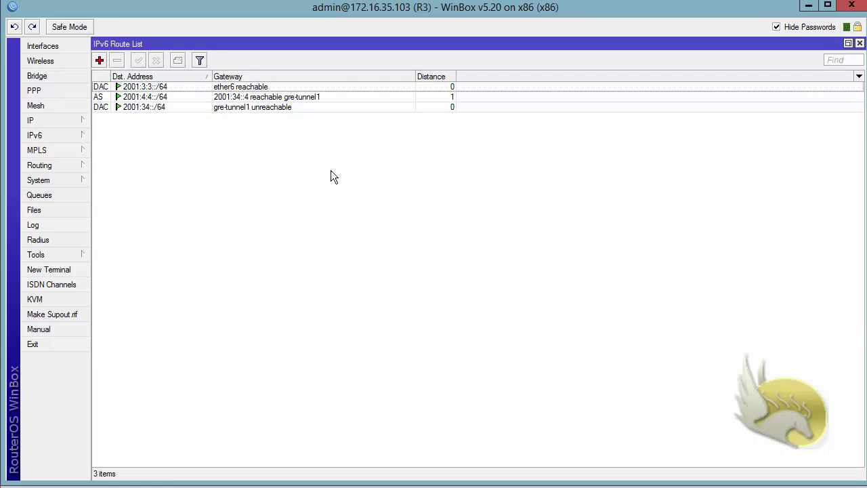
Ping R4's LAN address 2001:4:4::4 from R3.
click(72, 254)
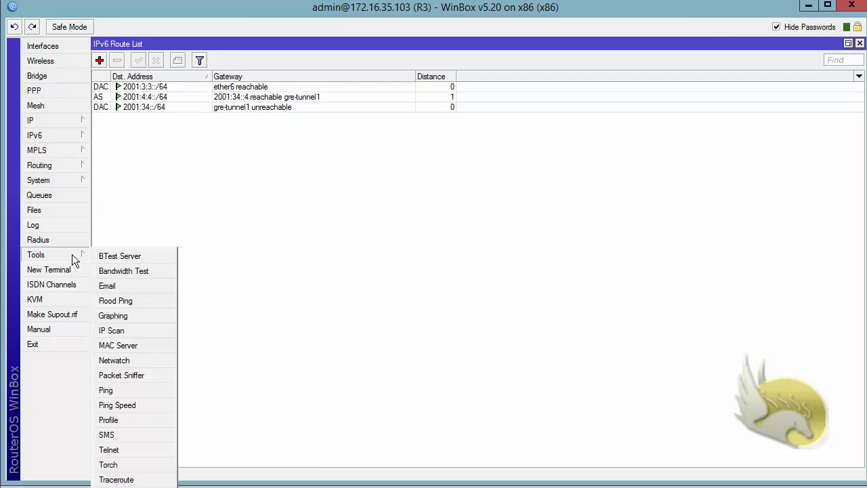
click(120, 387)
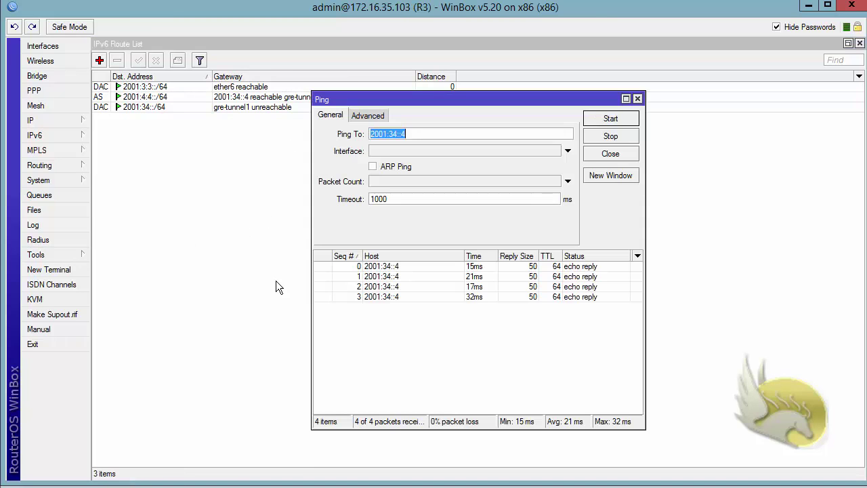
text(2001:4:4::4)
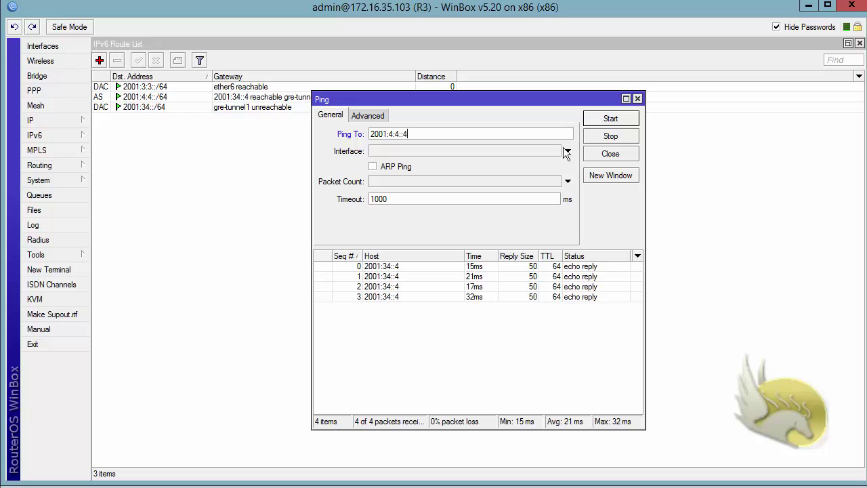
click(595, 118)
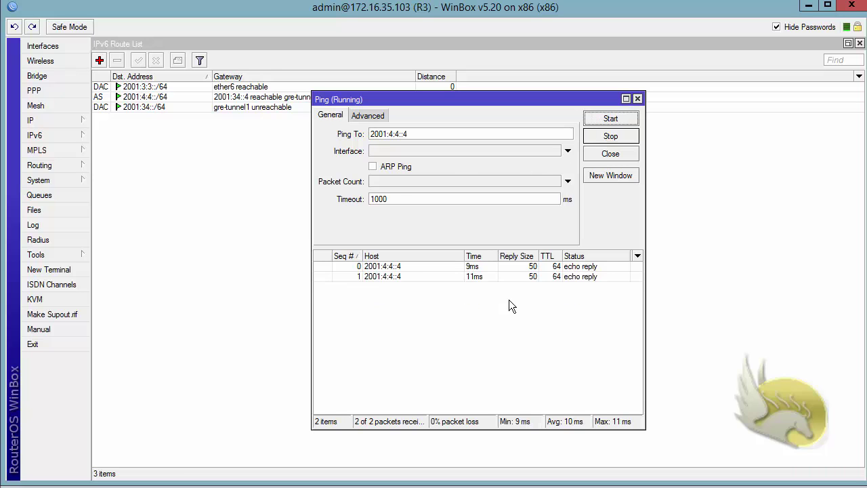